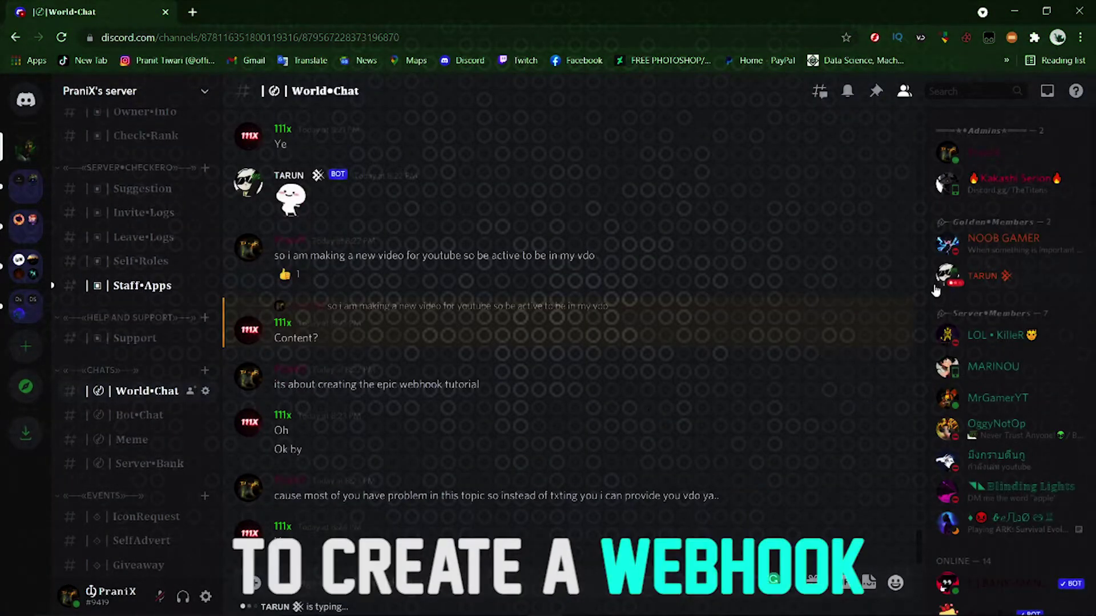
Open a member's profile card and scroll down through the channel
click(1026, 156)
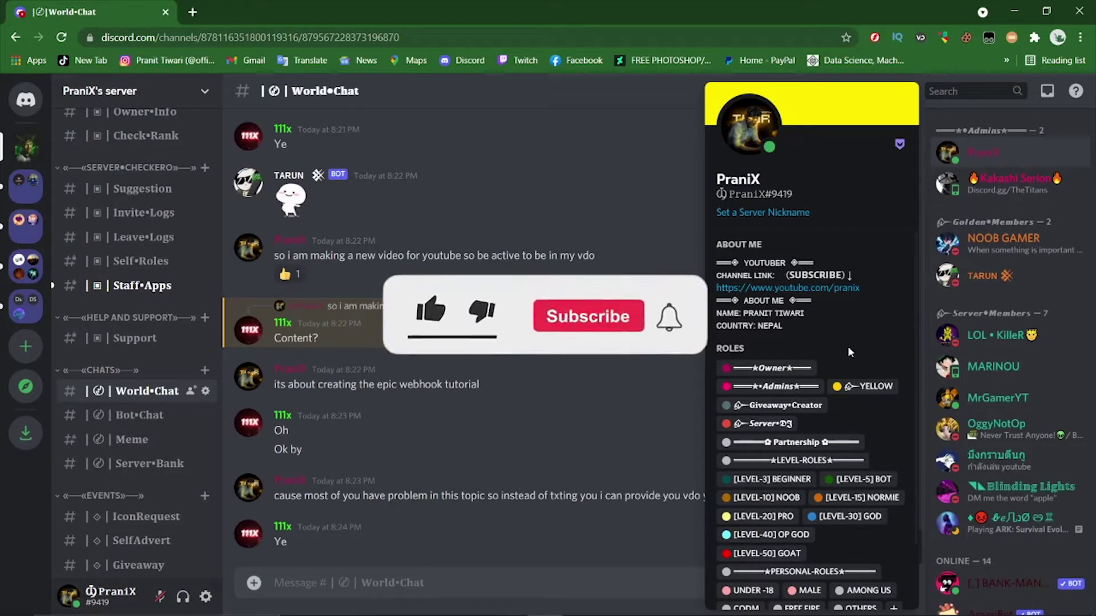
scroll(1009, 331, down, 10)
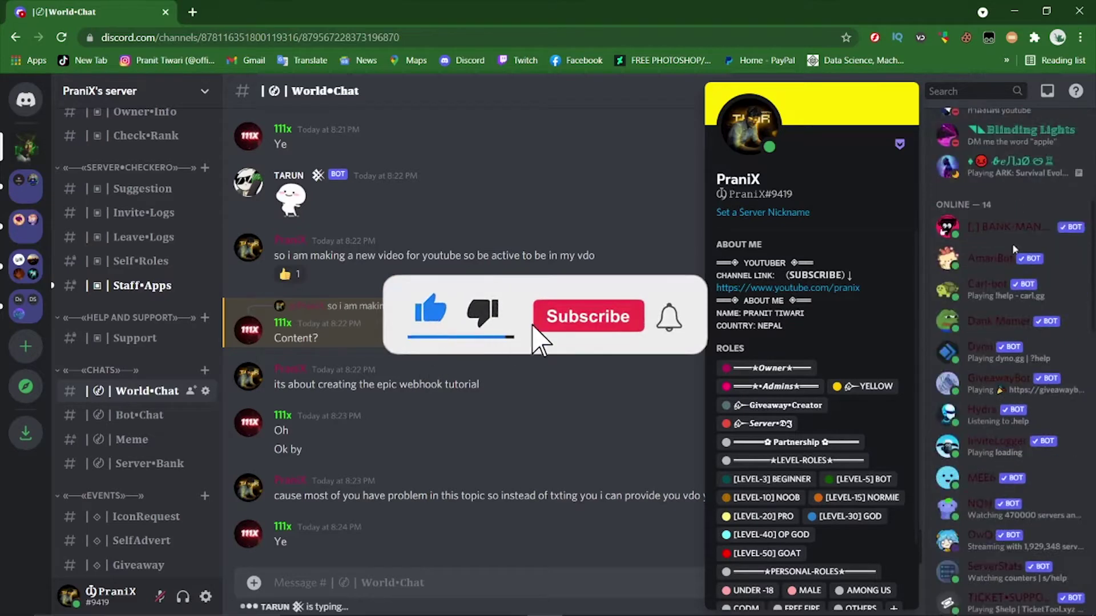
scroll(1009, 297, down, 5)
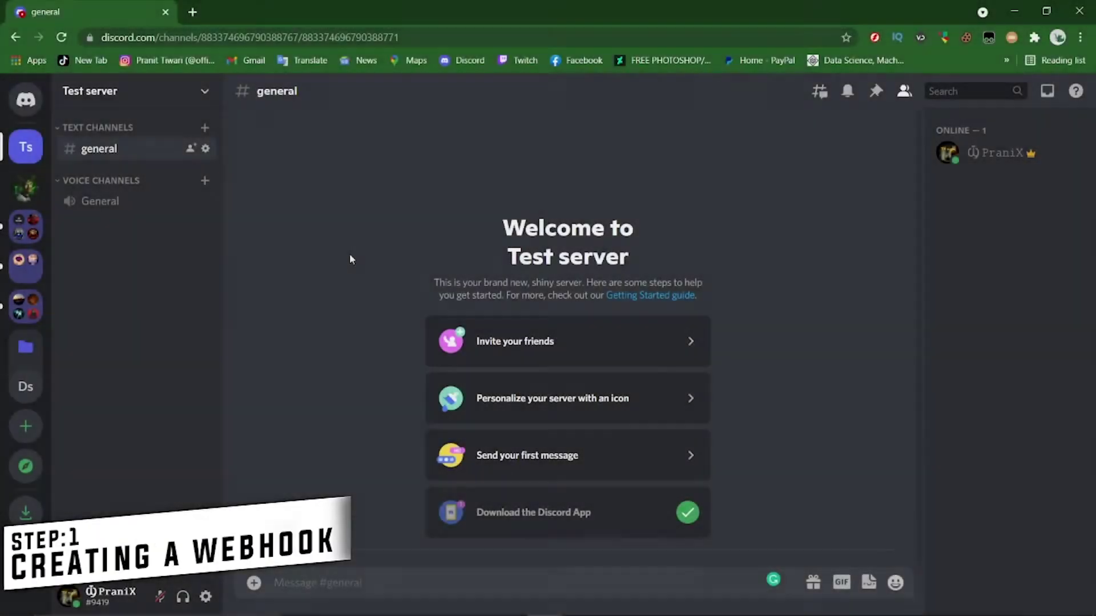
Create a new webhook from the Test server's Integrations settings
click(205, 94)
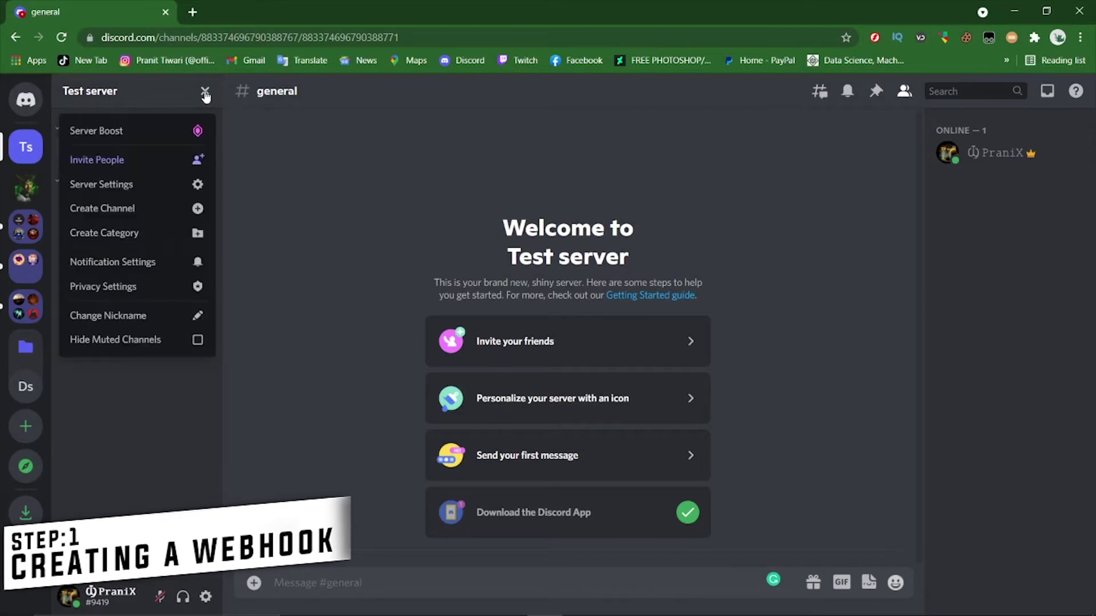
click(176, 189)
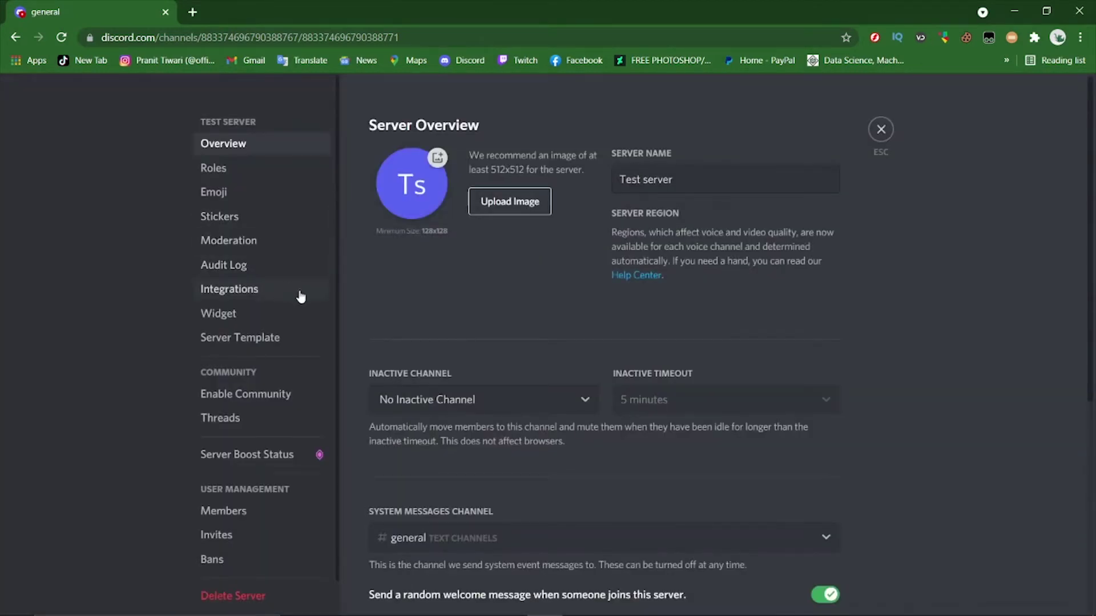
click(301, 296)
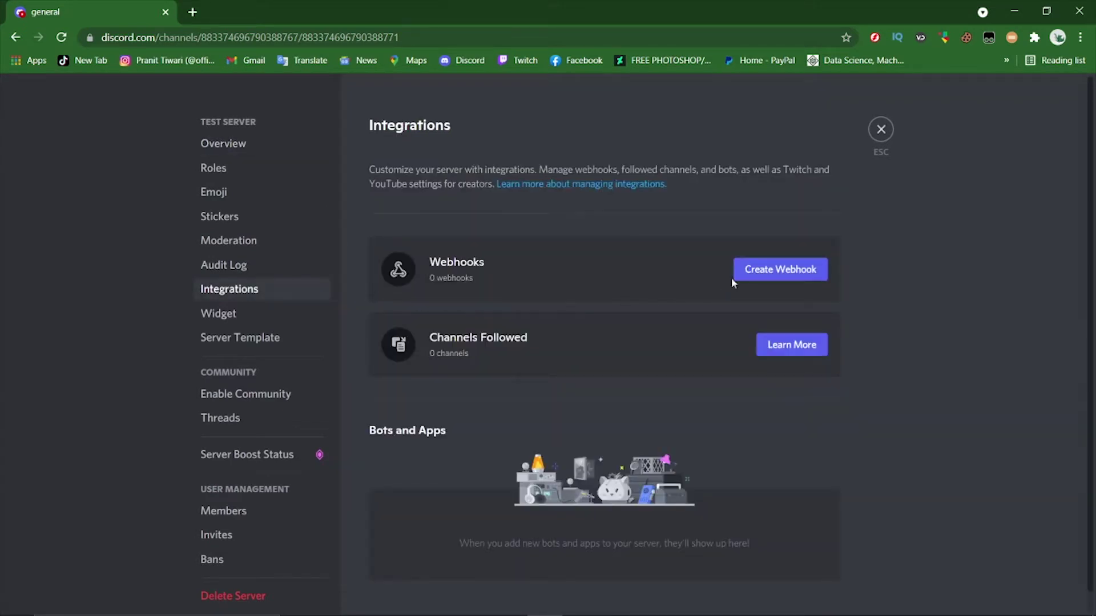
click(826, 274)
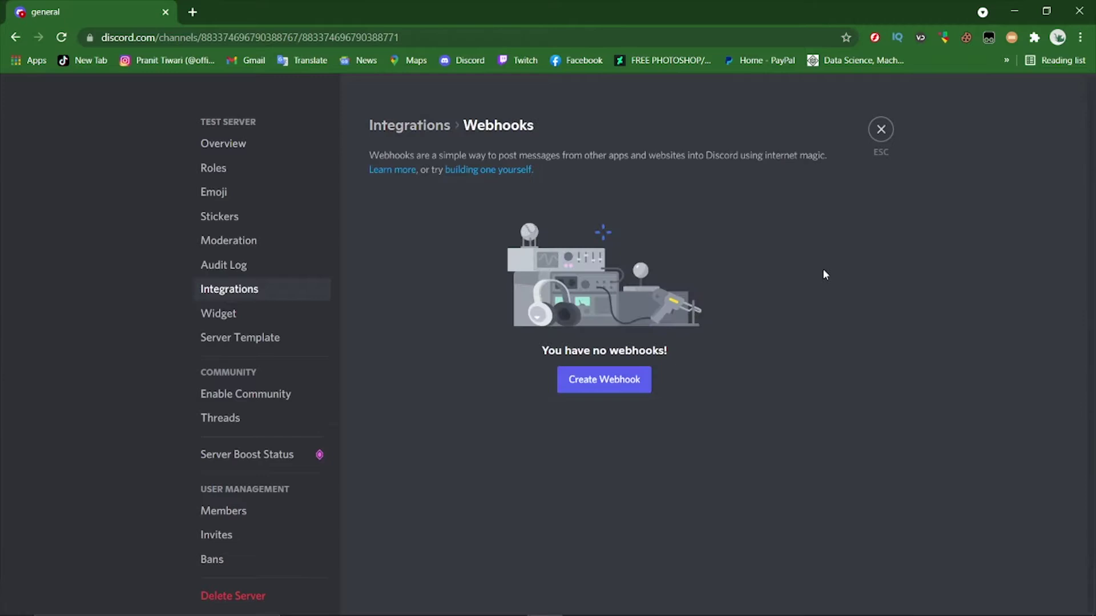
Rename the webhook to 'Server Bot', give it a new avatar image, and save
triple_click(559, 403)
text(Server Bot)
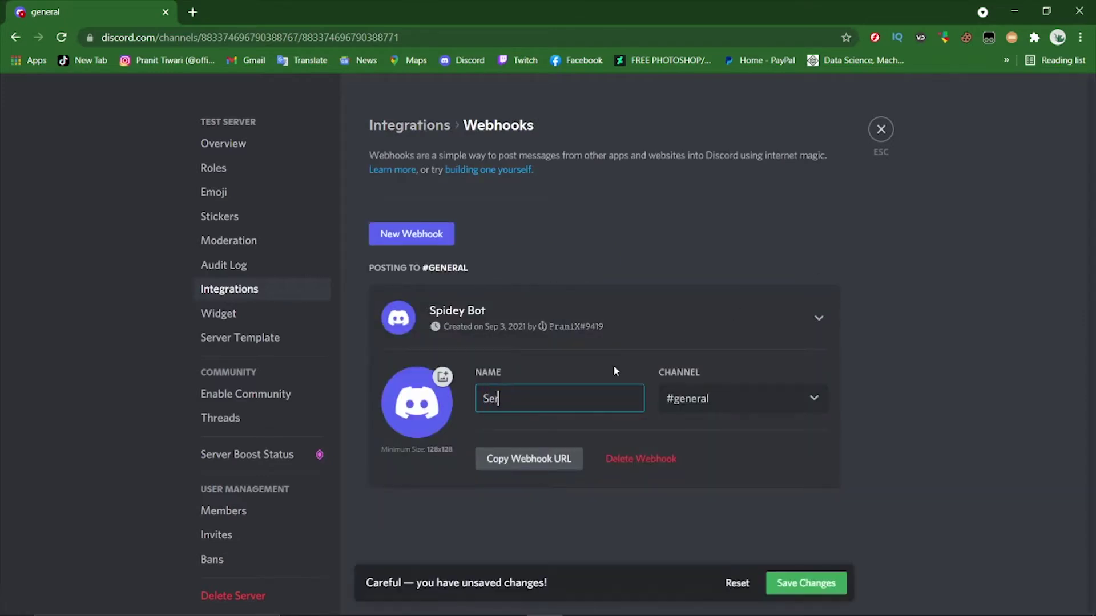
click(435, 418)
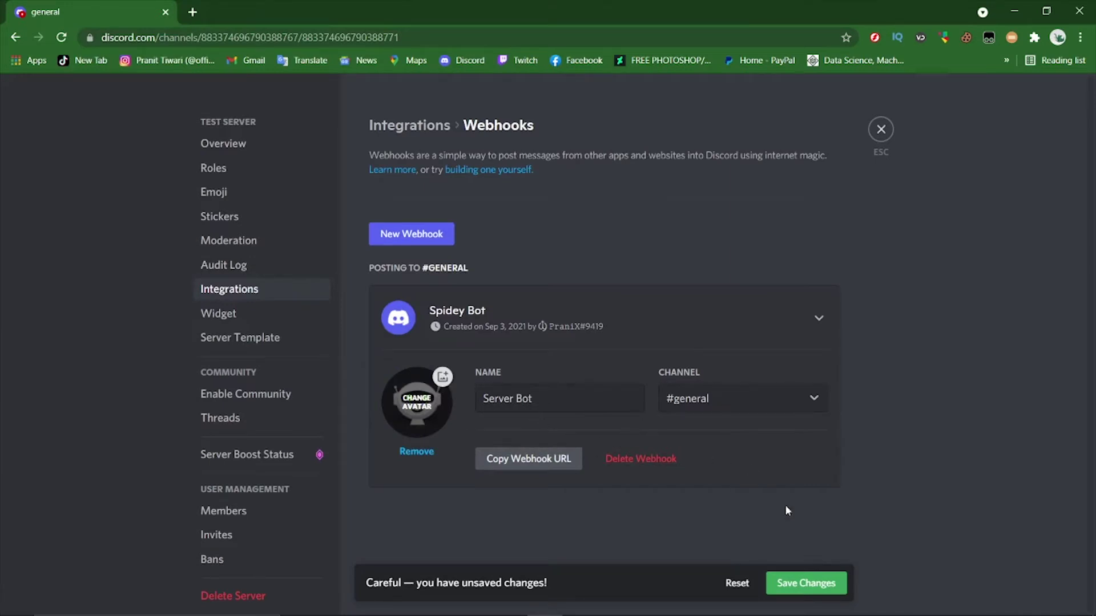
click(842, 594)
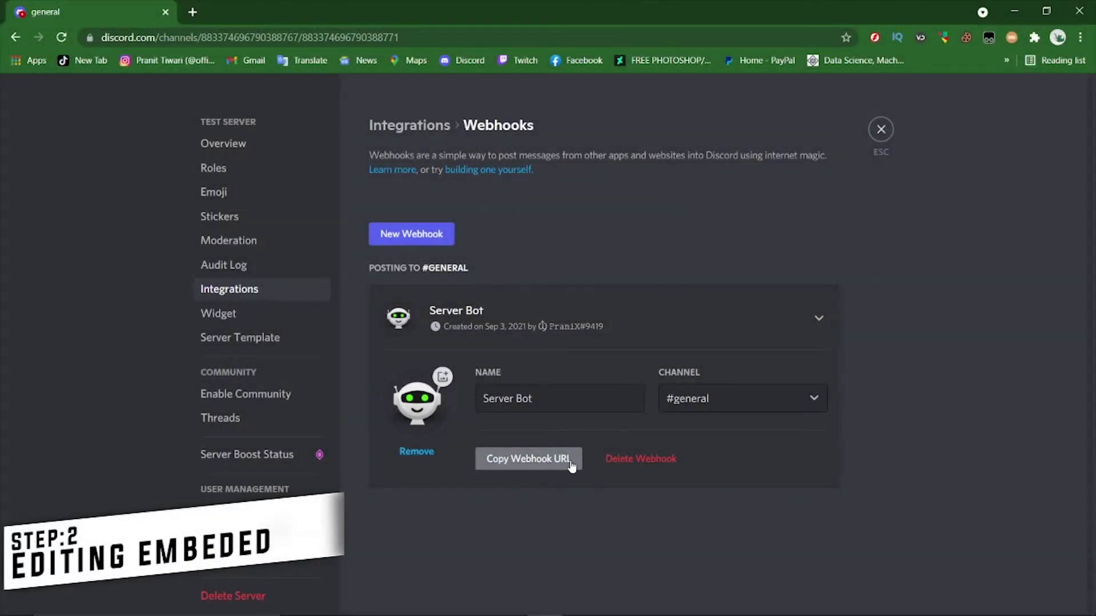
Open Discohook in a new tab, clear the intro content, and delete the 'Discord bot' embed
click(192, 12)
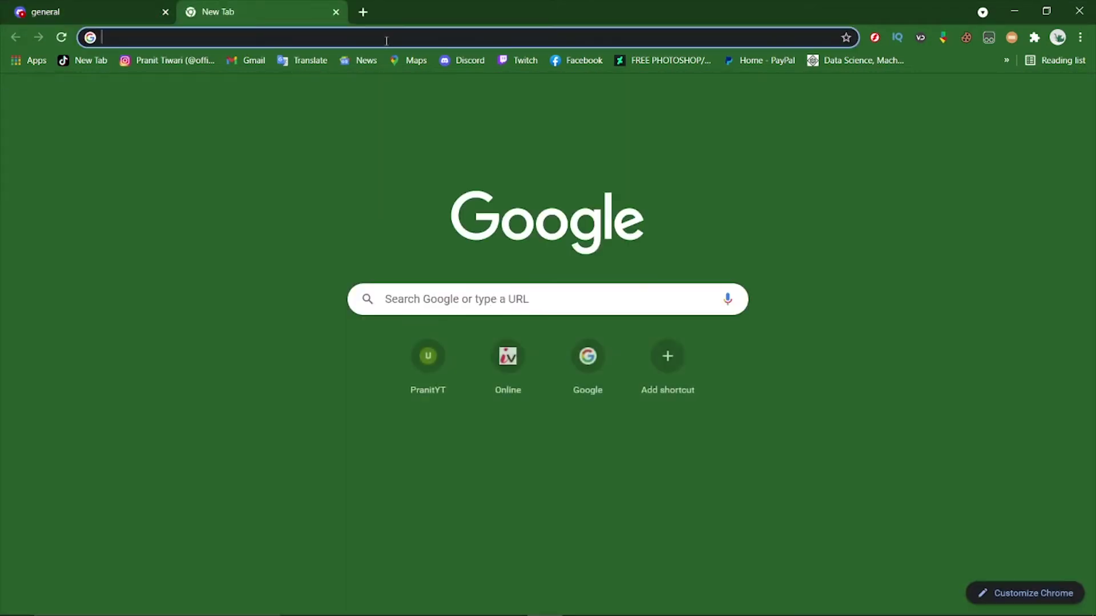
text(discohook.org)
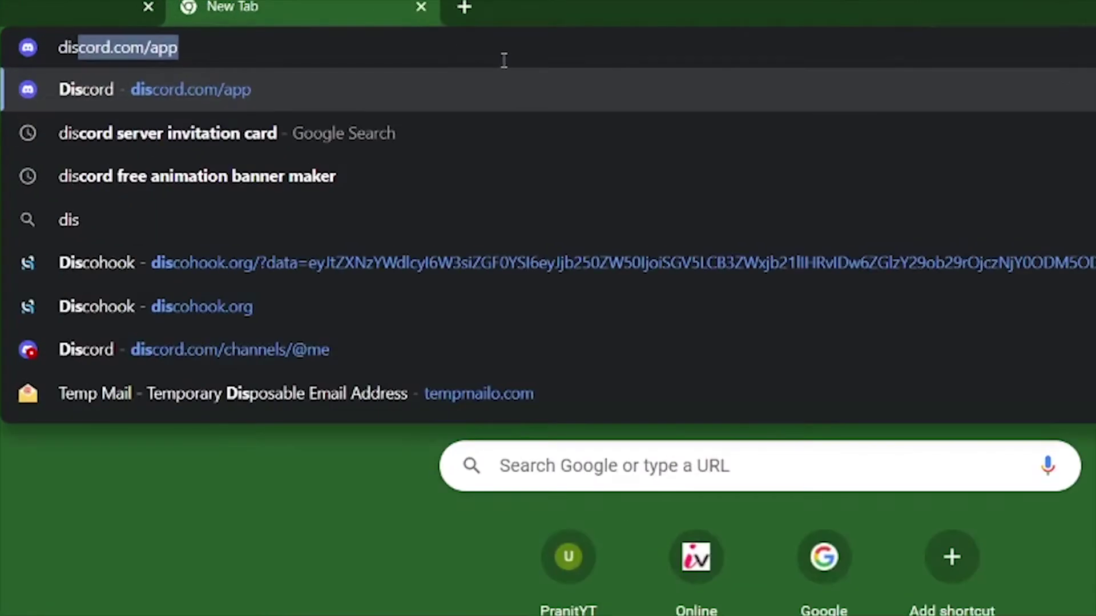
click(466, 303)
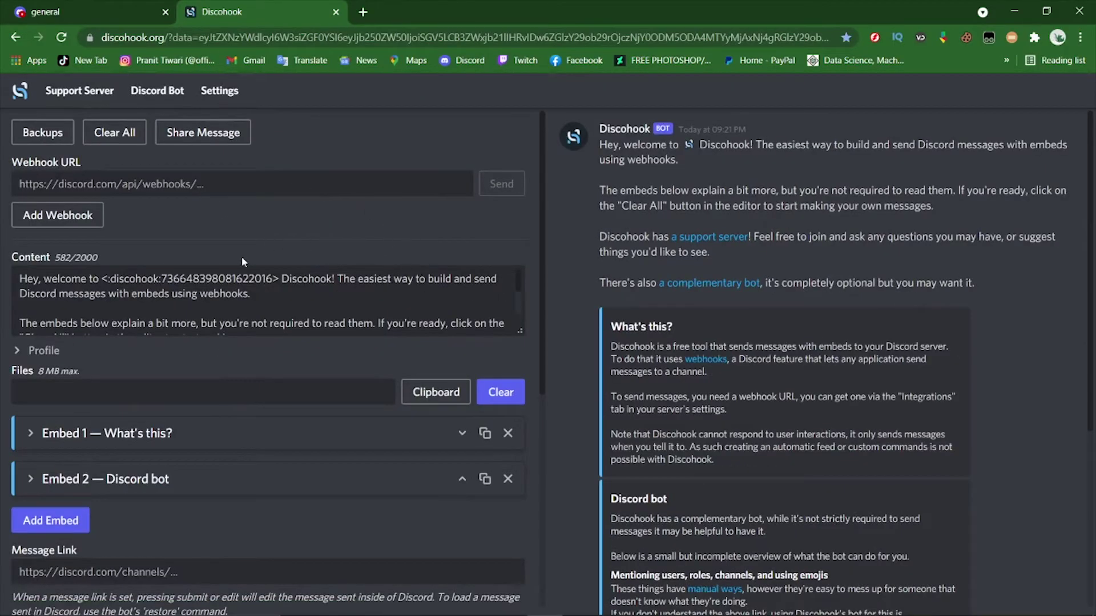
click(261, 302)
key(ctrl+a)
key(BackSpace)
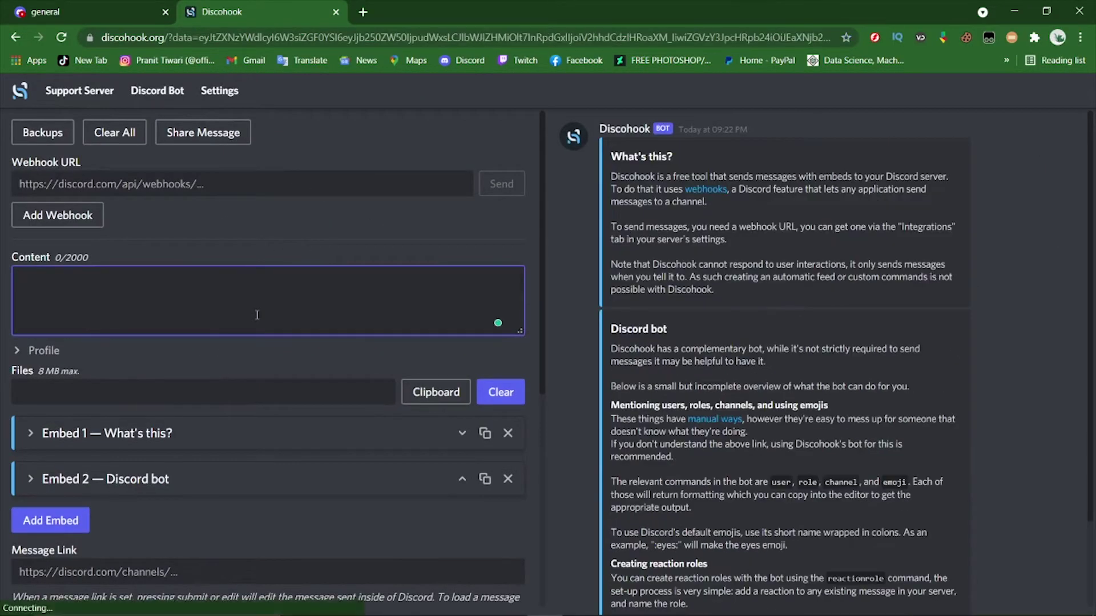
click(508, 480)
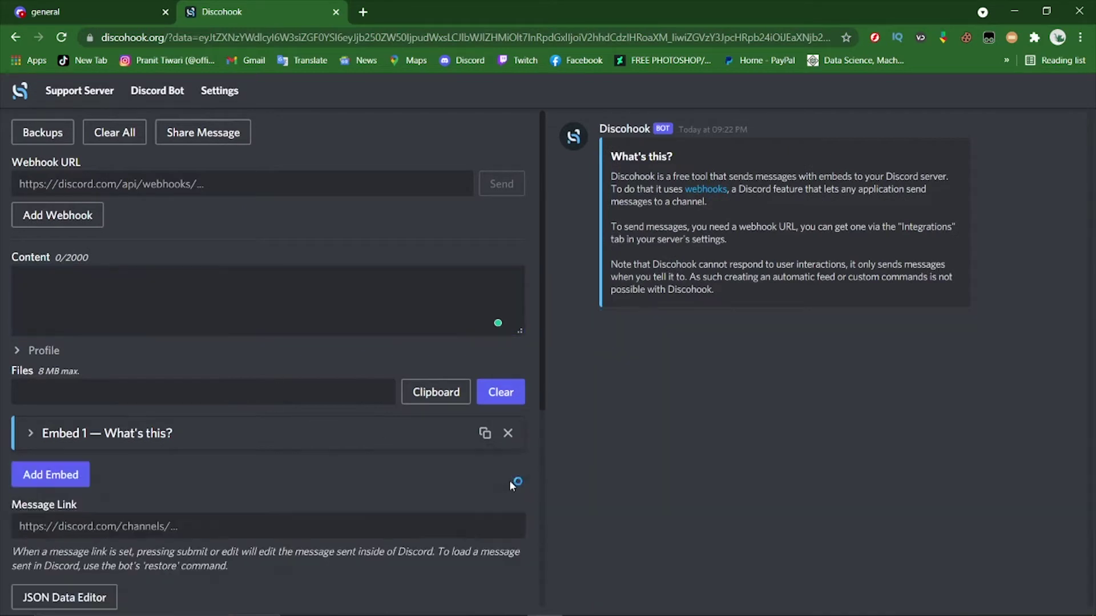
Expand the 'What's this?' embed's settings and body to review its description
click(45, 439)
click(83, 490)
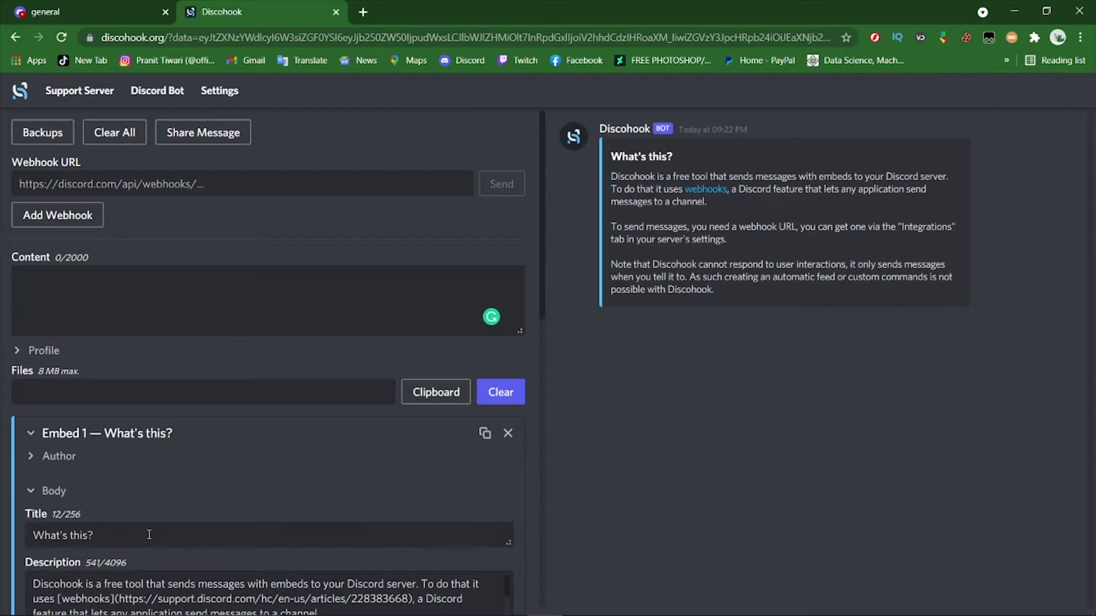
scroll(149, 514, down, 2)
scroll(114, 400, up, 2)
click(113, 393)
click(139, 291)
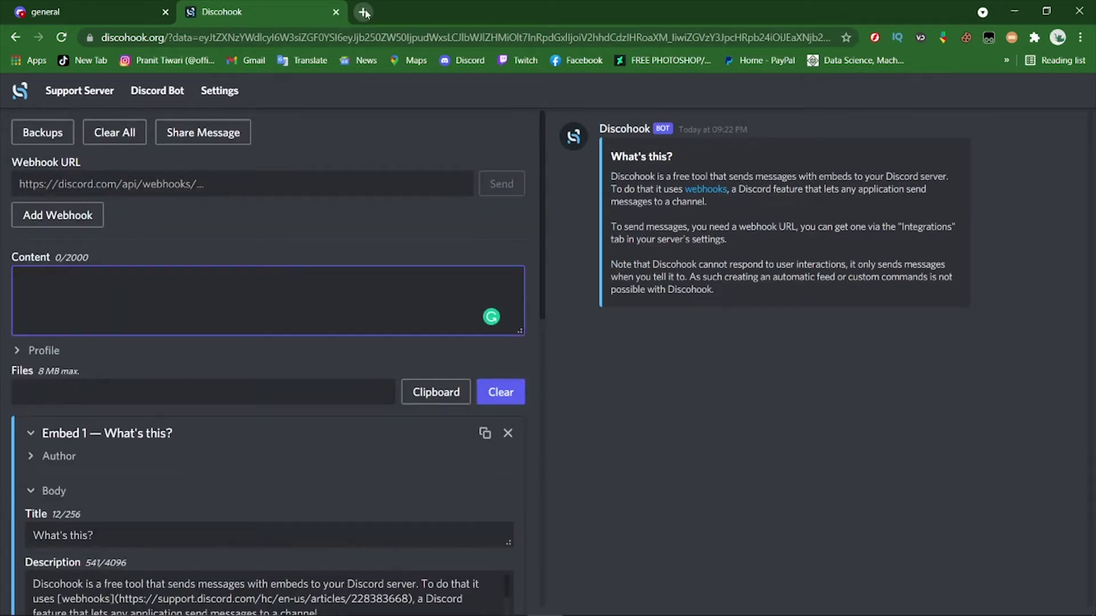
scroll(114, 401, down, 1)
scroll(59, 399, down, 2)
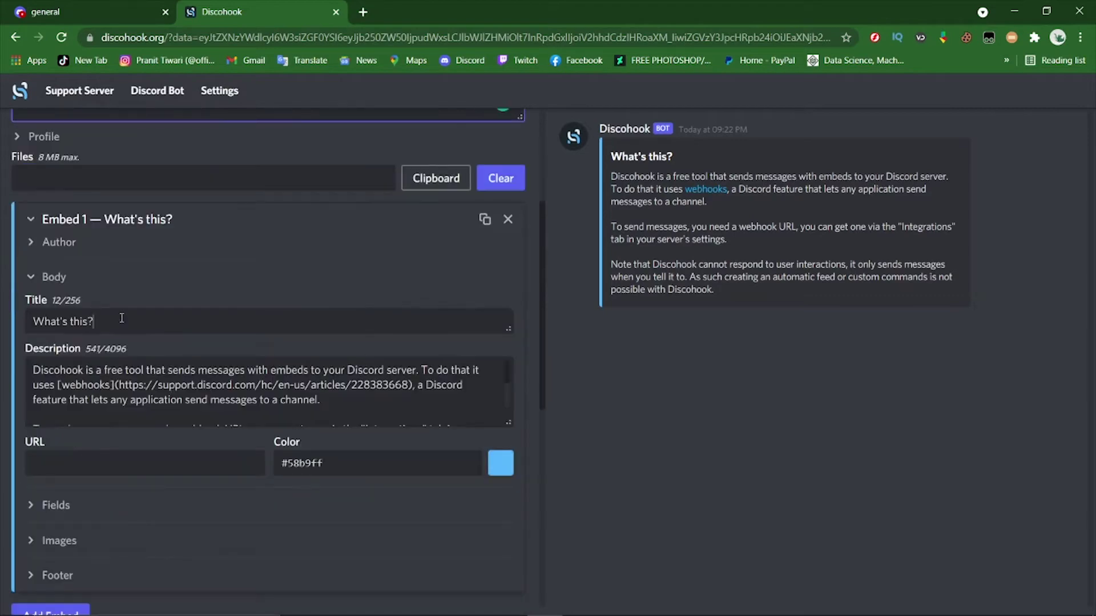
click(235, 385)
scroll(266, 396, down, 2)
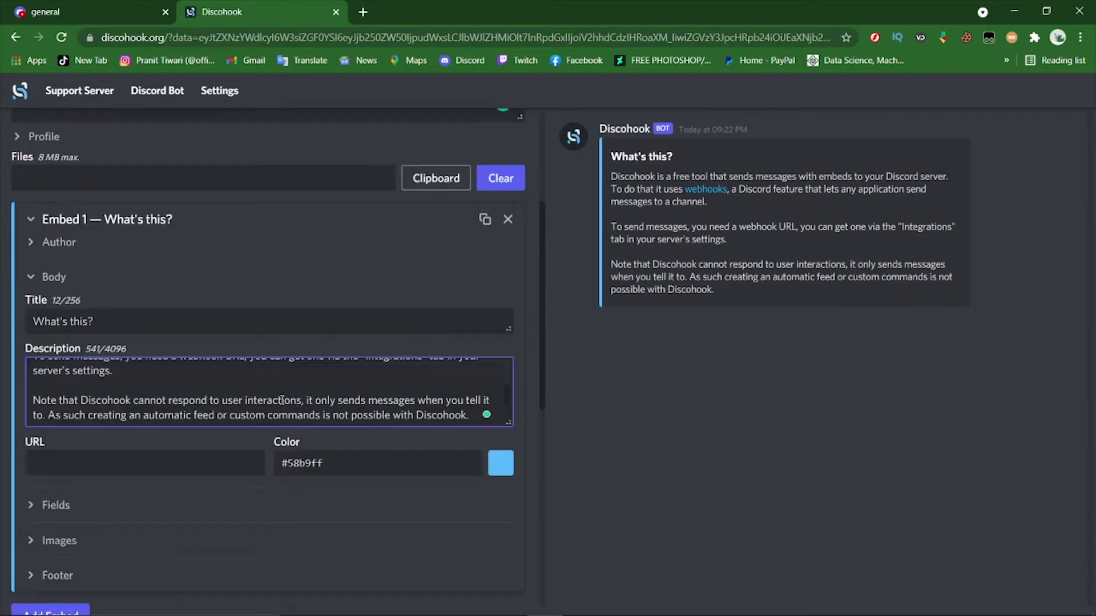
scroll(276, 410, up, 1)
scroll(257, 426, up, 2)
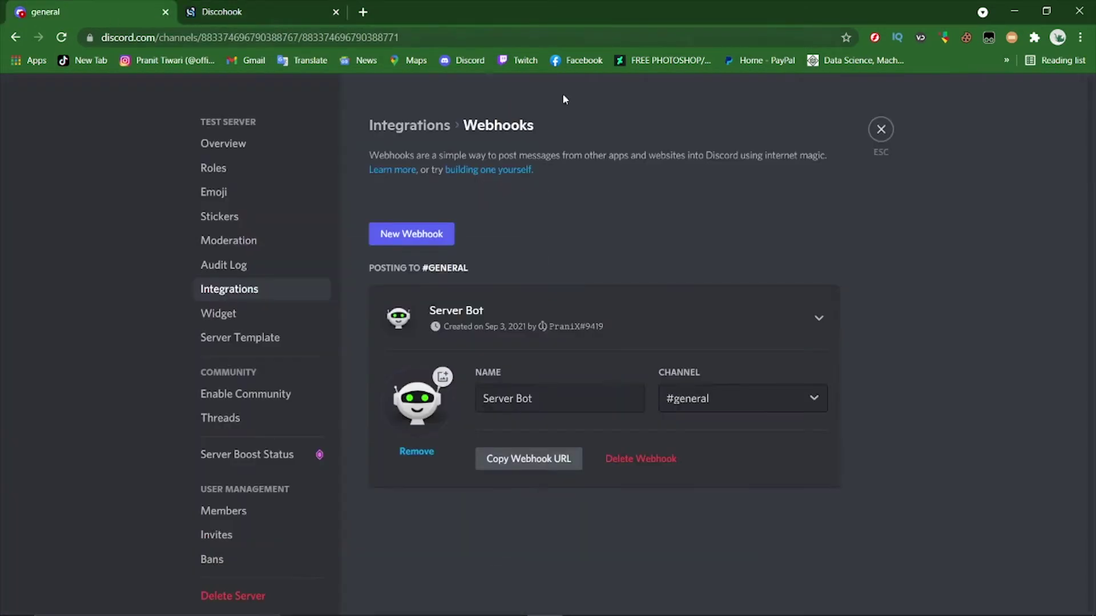
Paste the webhook URL and enter 'Test message!!' as the message content
click(557, 460)
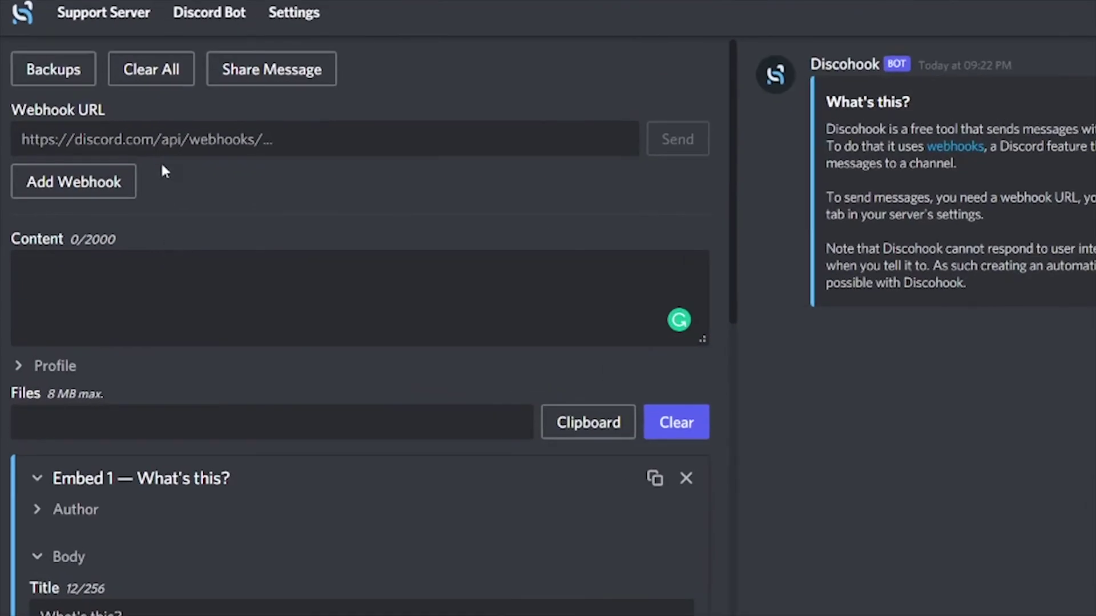
click(180, 135)
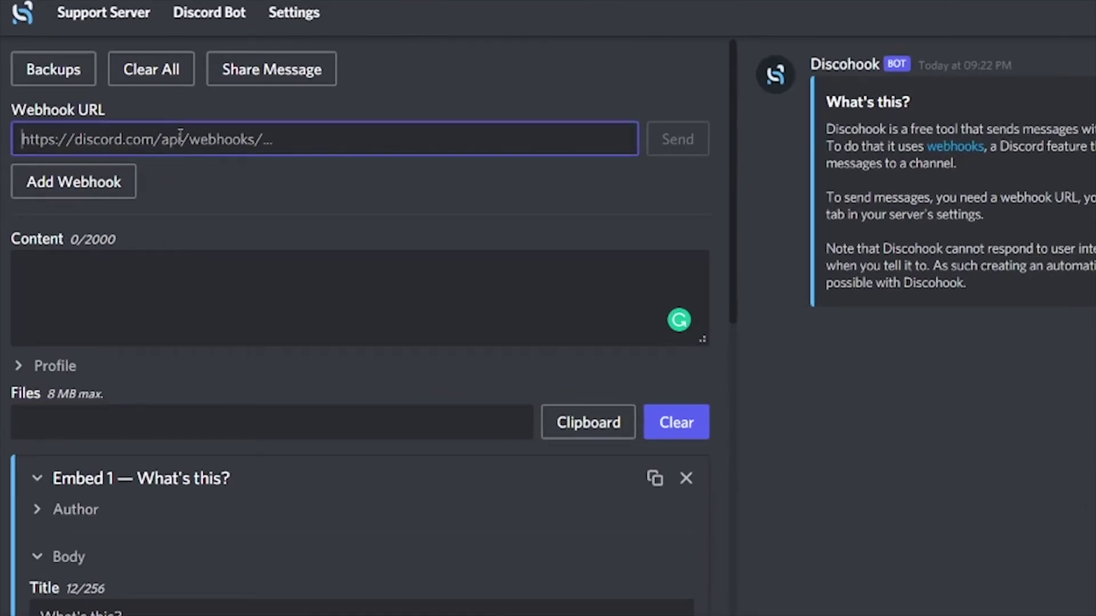
key(ctrl+v)
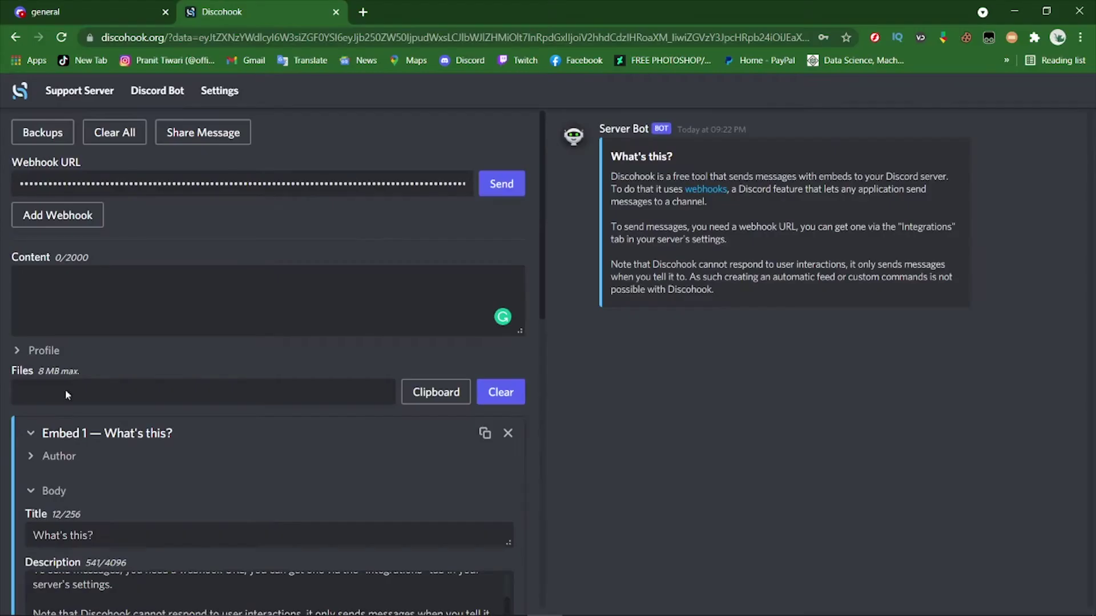
click(88, 279)
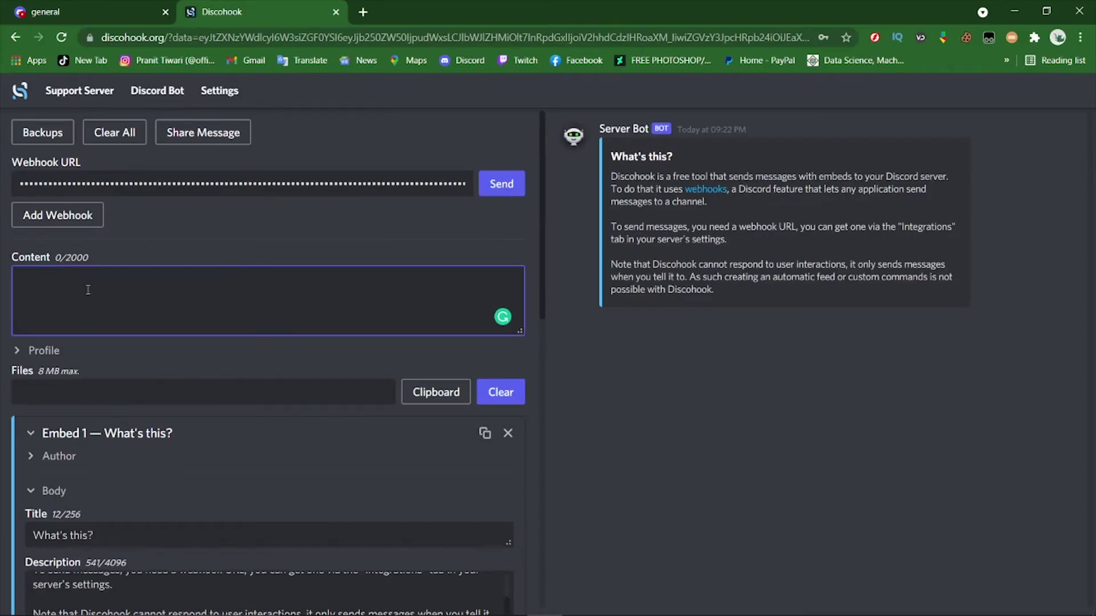
text(Test message!!)
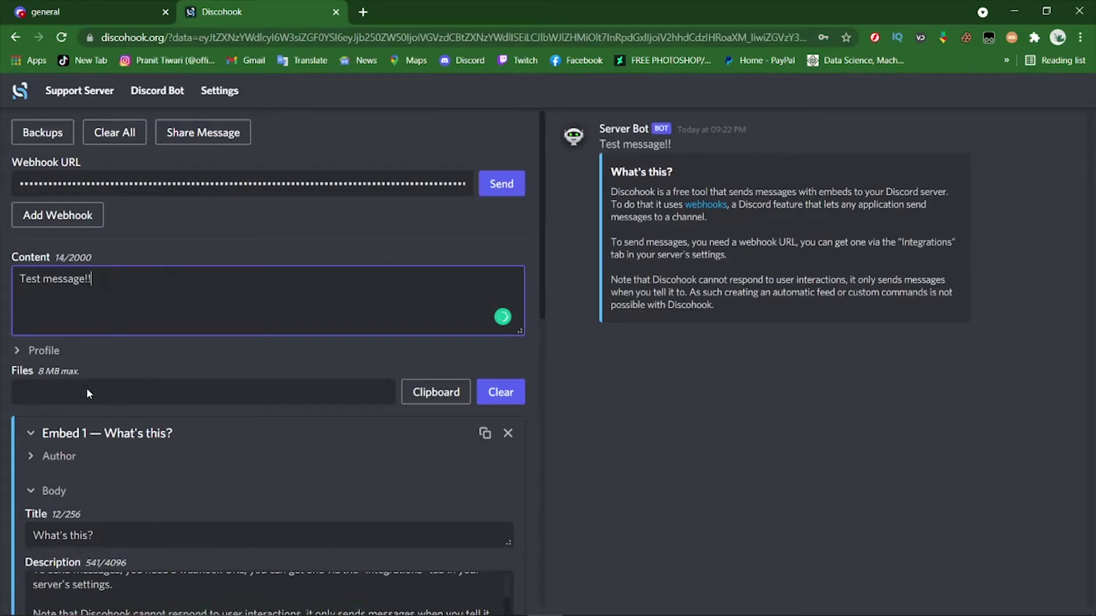
Retitle the embed 'How to create imbedded using webhook?', fixing its spelling
scroll(87, 393, down, 3)
triple_click(46, 321)
text(How to create)
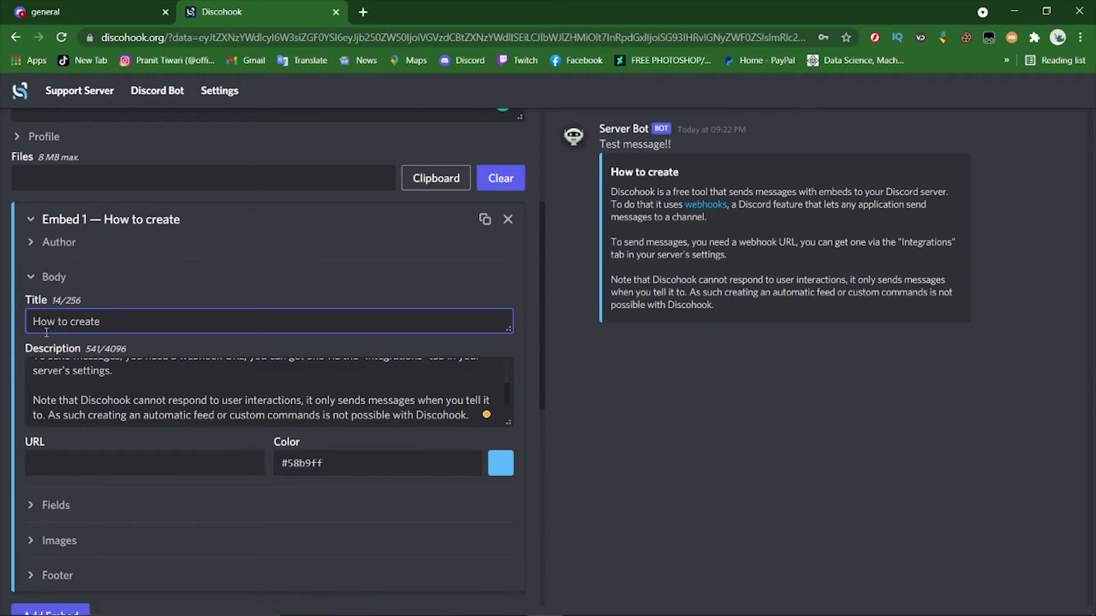
text( webhoo)
key(BackSpace)
key(BackSpace)
key(BackSpace)
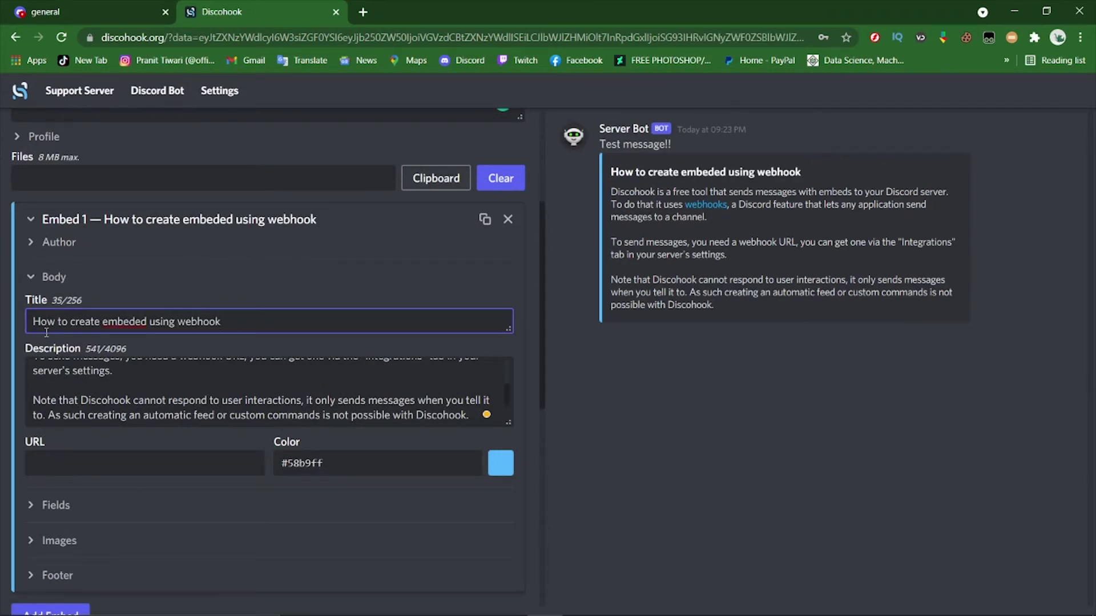
right_click(120, 325)
click(152, 342)
right_click(192, 323)
click(218, 323)
right_click(219, 324)
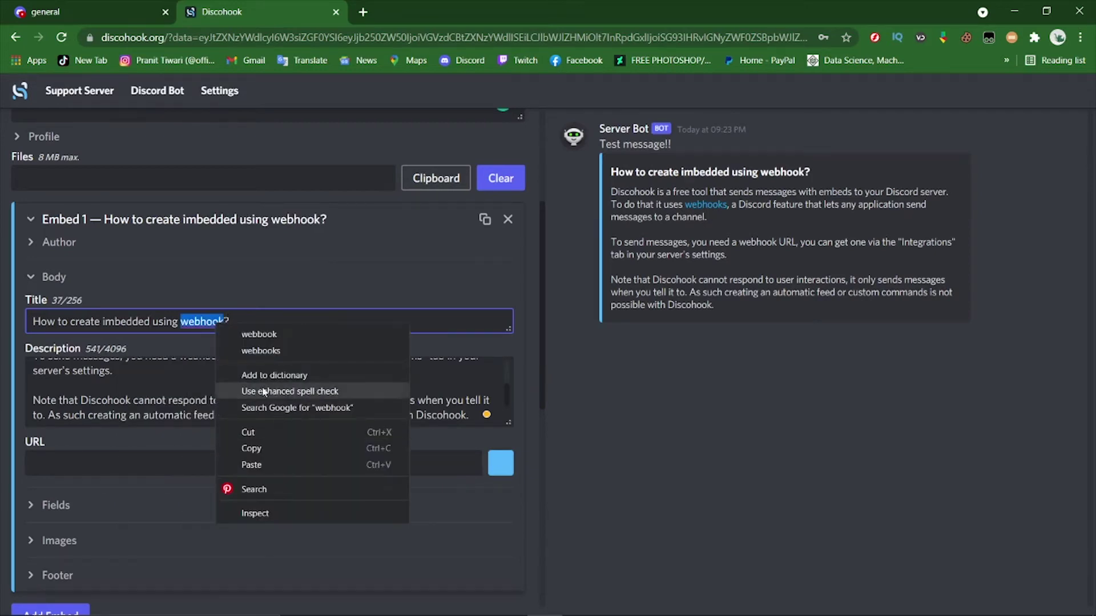
Replace the embed description with placeholder text and send the message
click(174, 394)
key(ctrl+a)
text(dis)
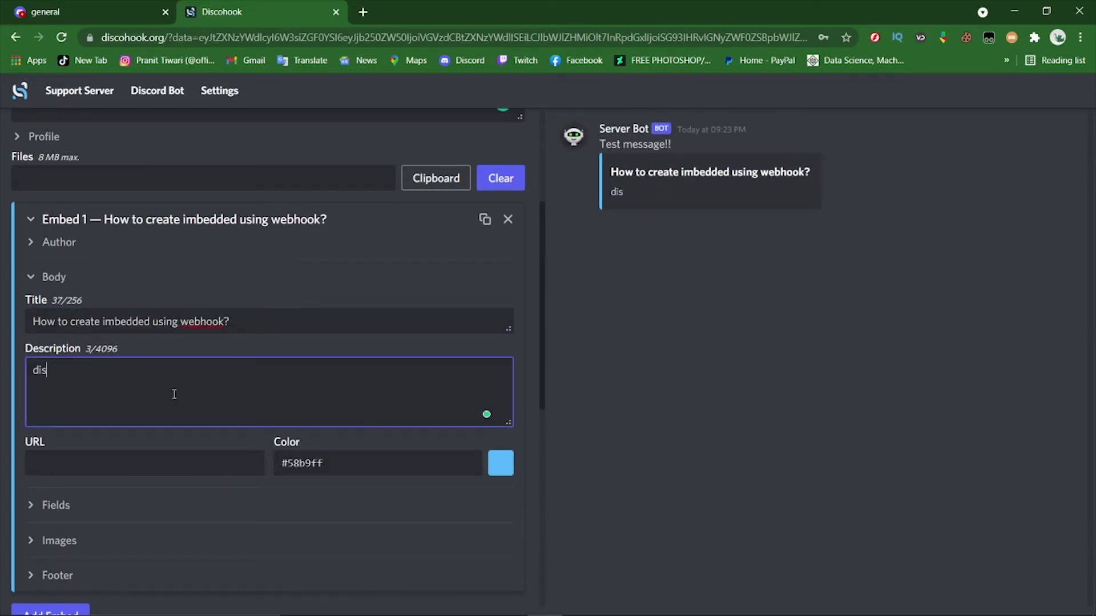
text(...)
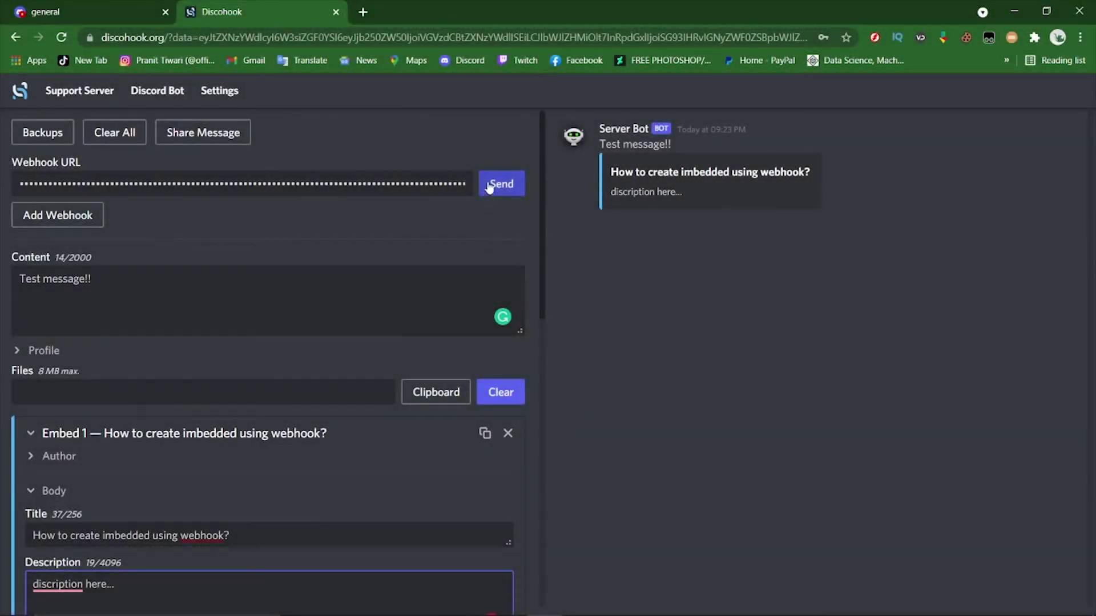
click(520, 193)
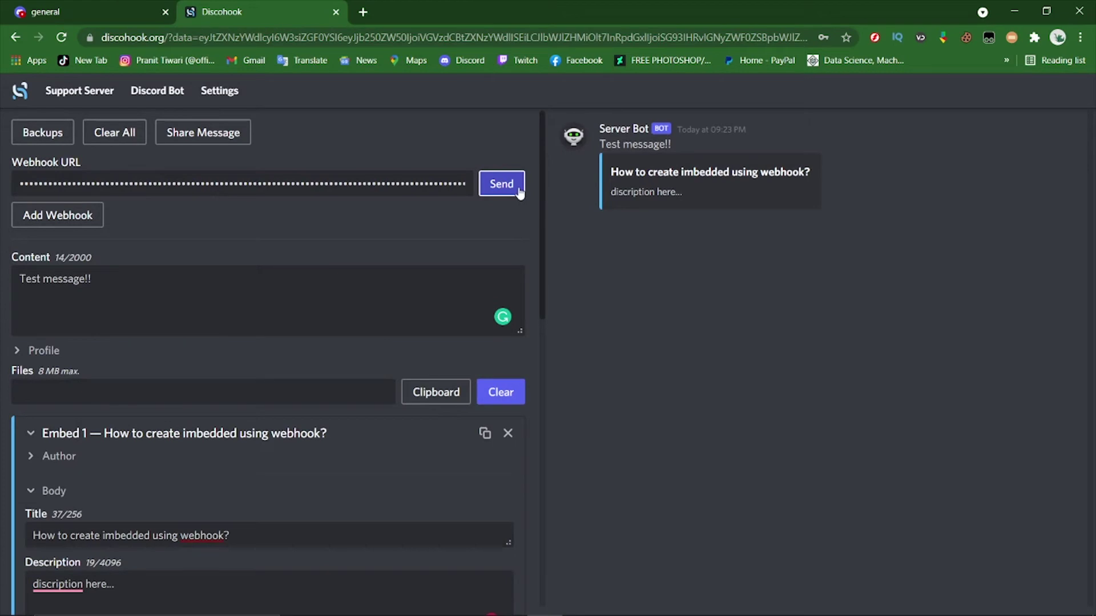
Close Server Settings and add a 👍 reaction to Server Bot's embed in #general
click(125, 12)
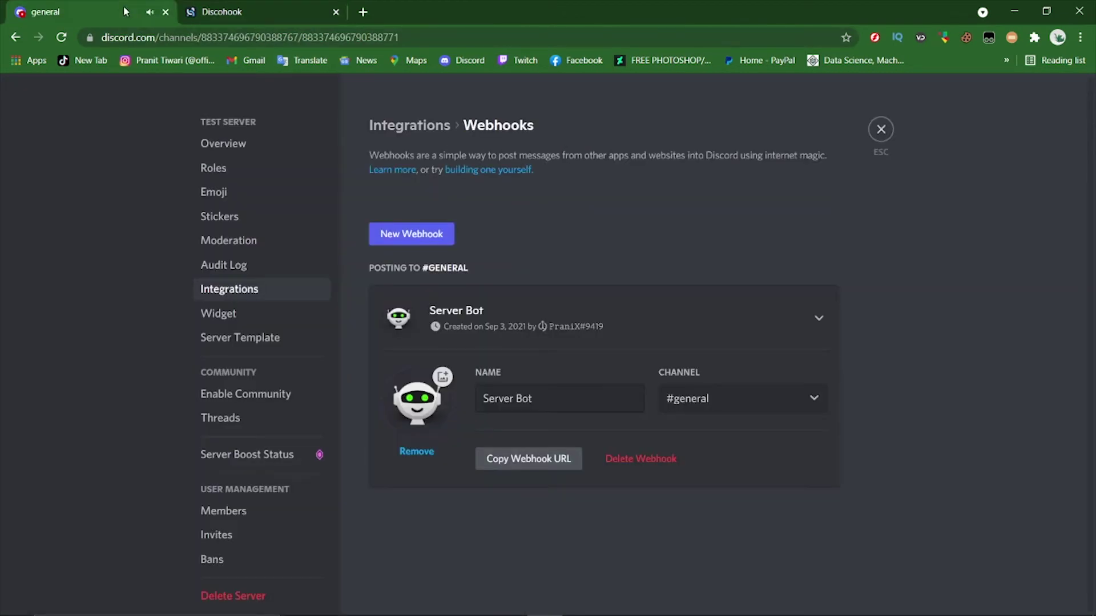
click(881, 131)
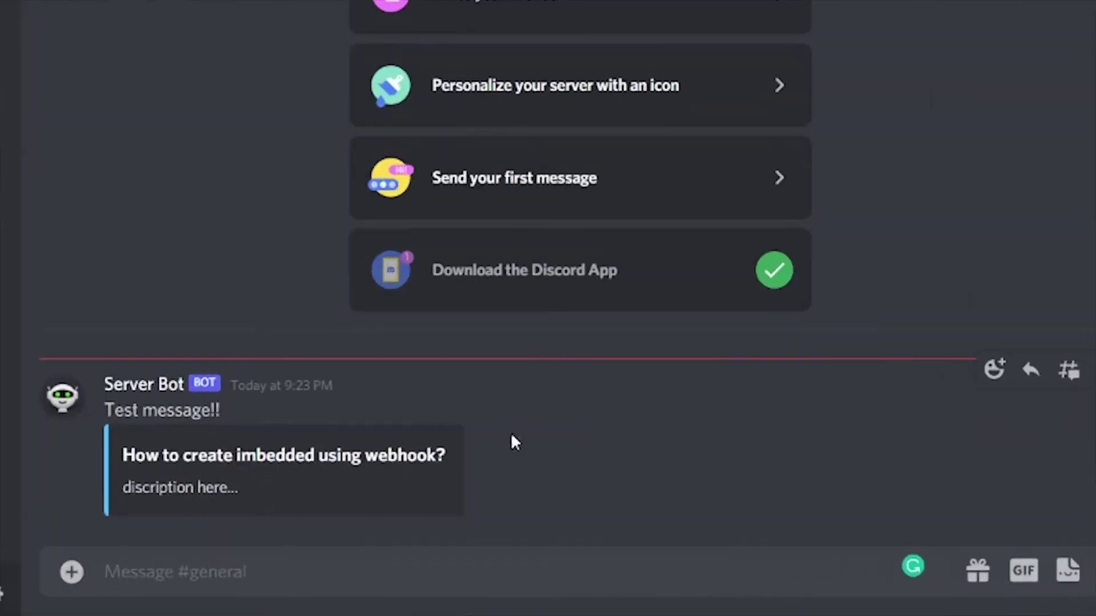
click(995, 369)
click(843, 257)
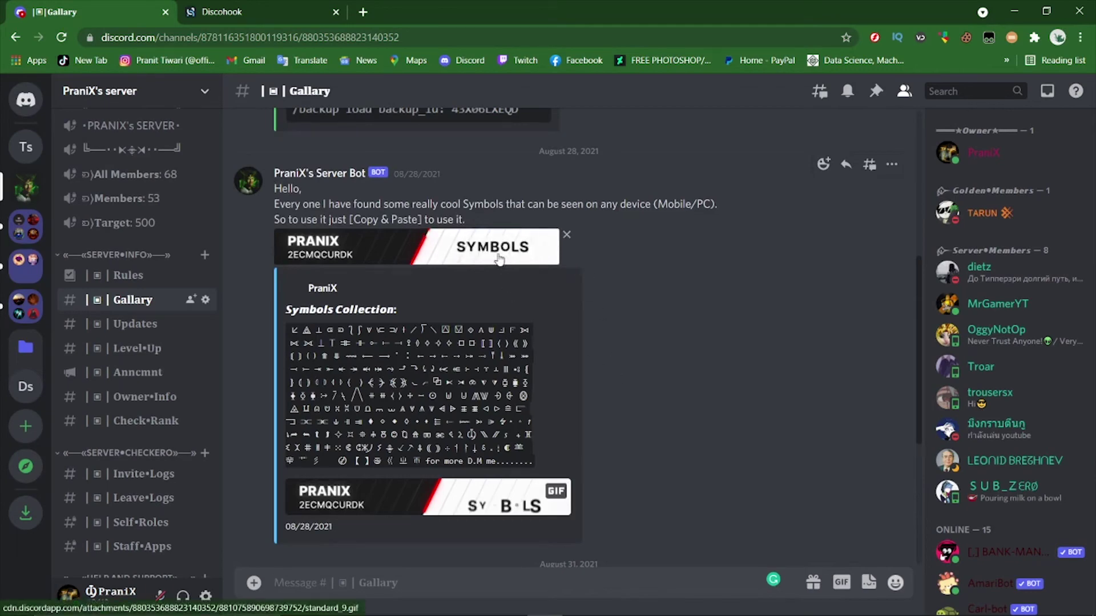
Open the Owner•Info channel in another server and scroll through its example embed
scroll(512, 504, down, 5)
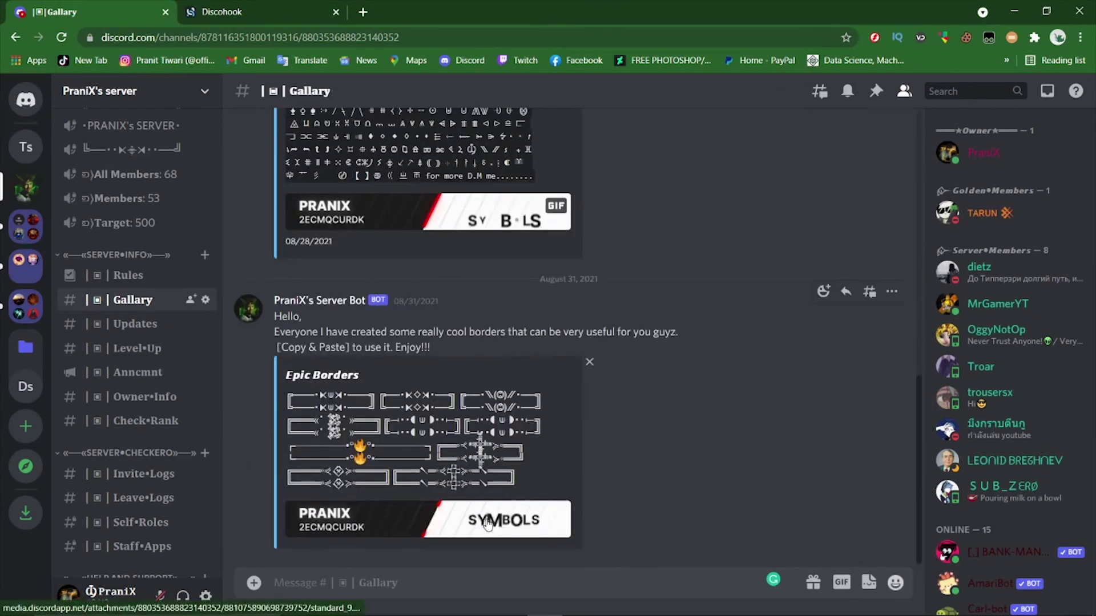
click(211, 396)
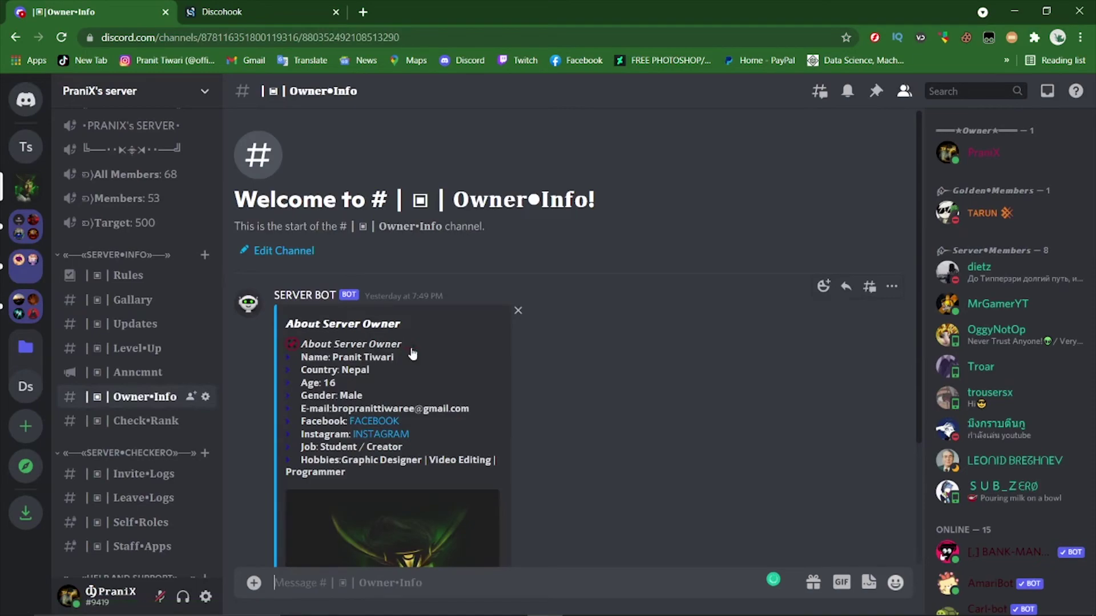
scroll(557, 419, down, 2)
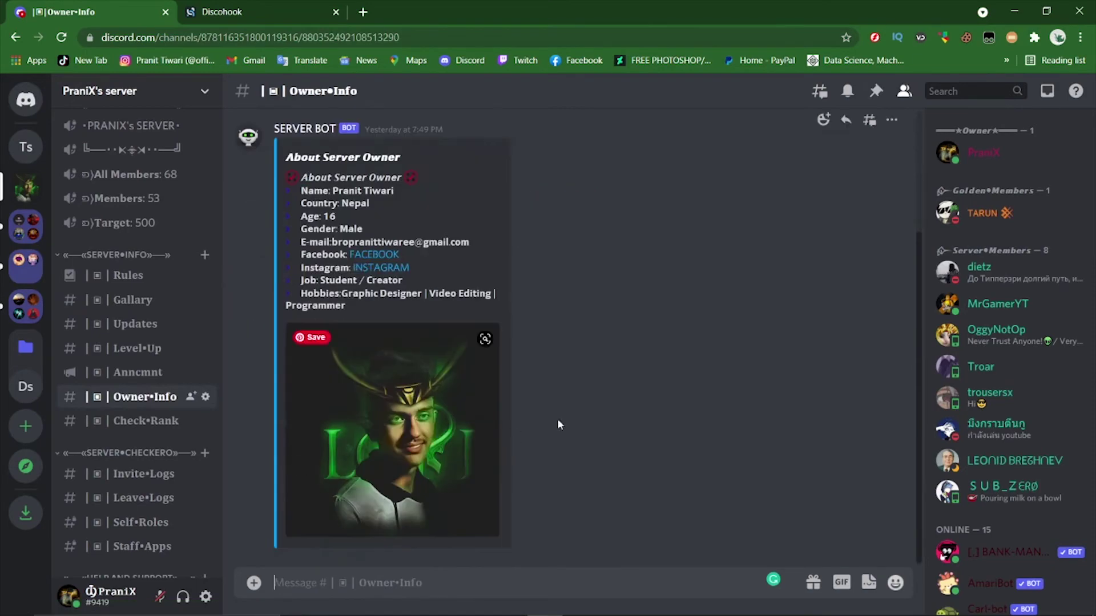